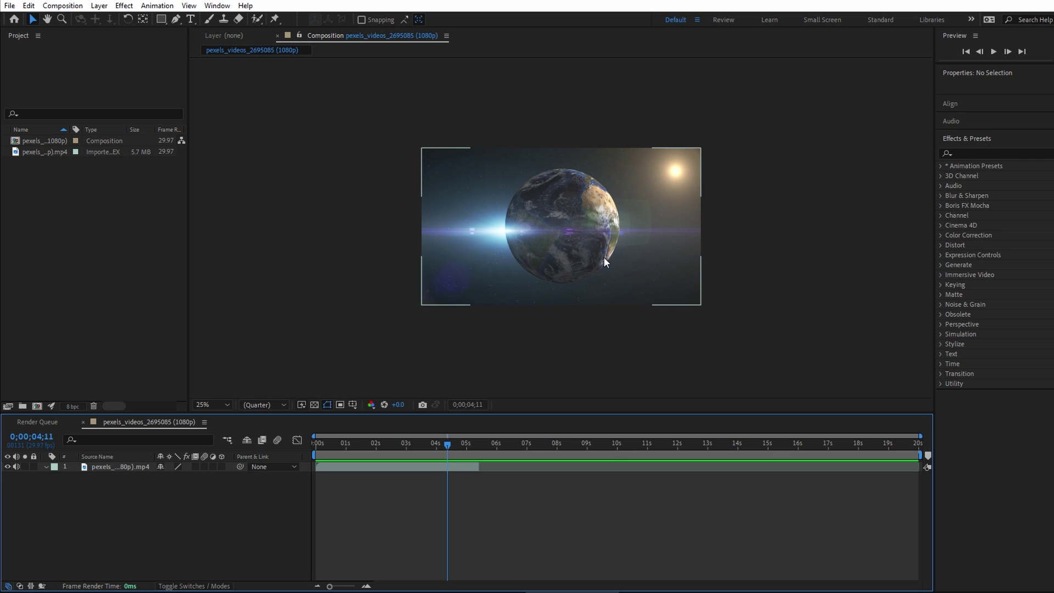
{"action": "scroll", "coordinate": [589, 251], "scroll_direction": "up", "scroll_amount": 2}
Step: Pan the Earth footage view, return the playhead to frame 0, and select the Earth video layer
{"action": "left_click_drag", "start_coordinate": [600, 265], "coordinate": [564, 241]}
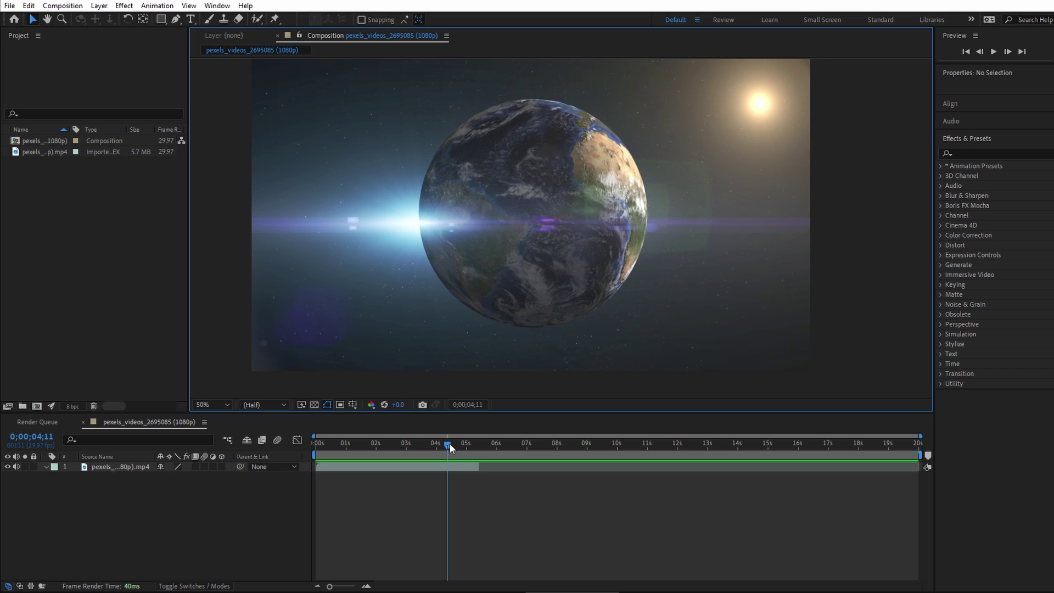
{"action": "left_click_drag", "start_coordinate": [449, 443], "coordinate": [318, 444]}
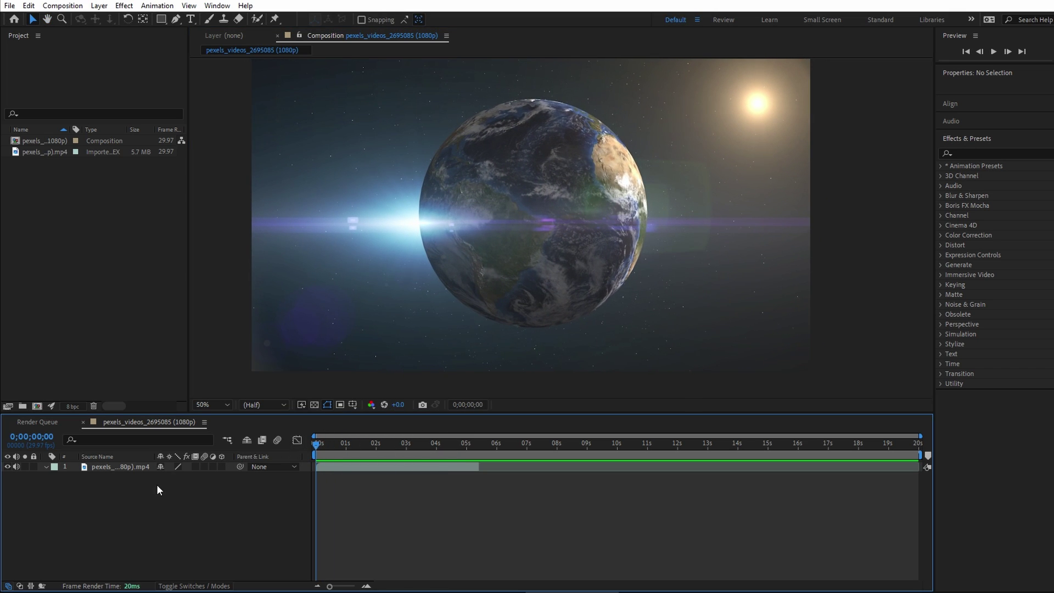
{"action": "left_click", "coordinate": [120, 467]}
{"action": "left_click", "coordinate": [166, 497]}
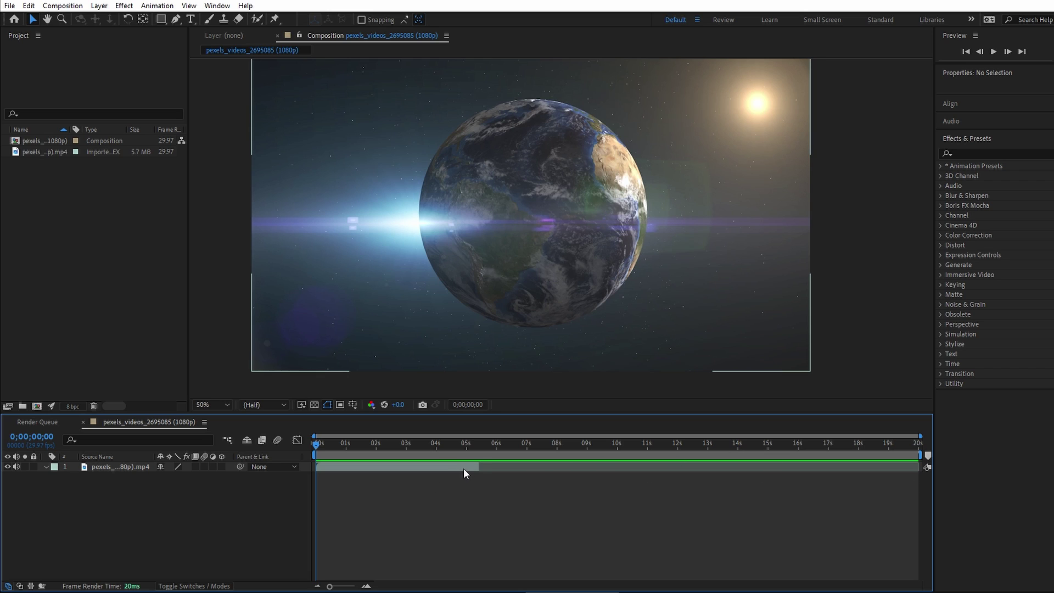
{"action": "left_click", "coordinate": [525, 469]}
Step: Stretch the Earth video layer's out-point to the end of the composition
{"action": "left_click_drag", "start_coordinate": [527, 474], "coordinate": [939, 476]}
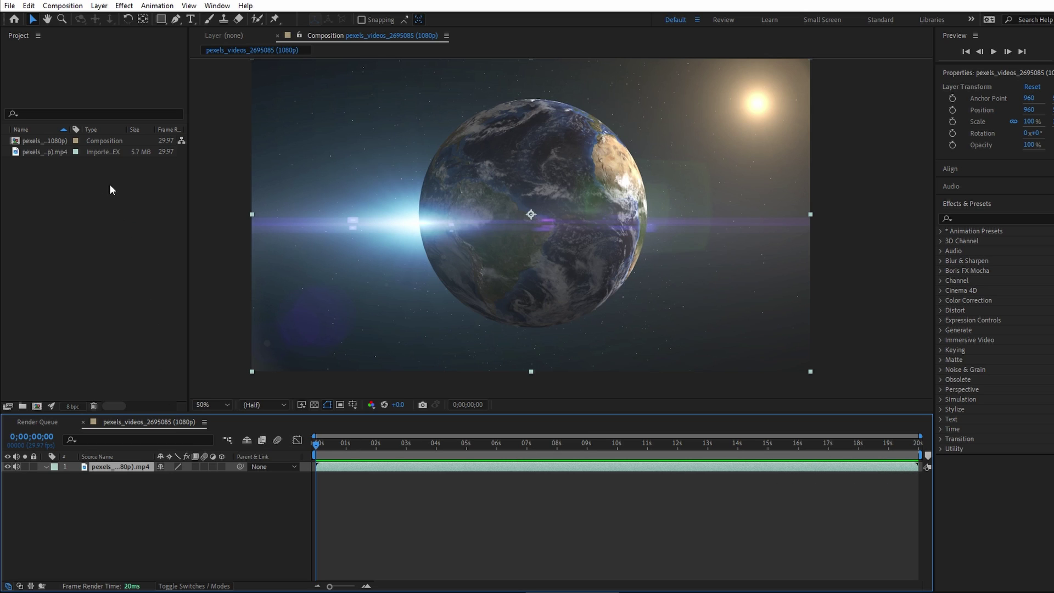
Step: Create Comp 1 with default settings and add it as a layer in the Earth composition
{"action": "left_click", "coordinate": [62, 6]}
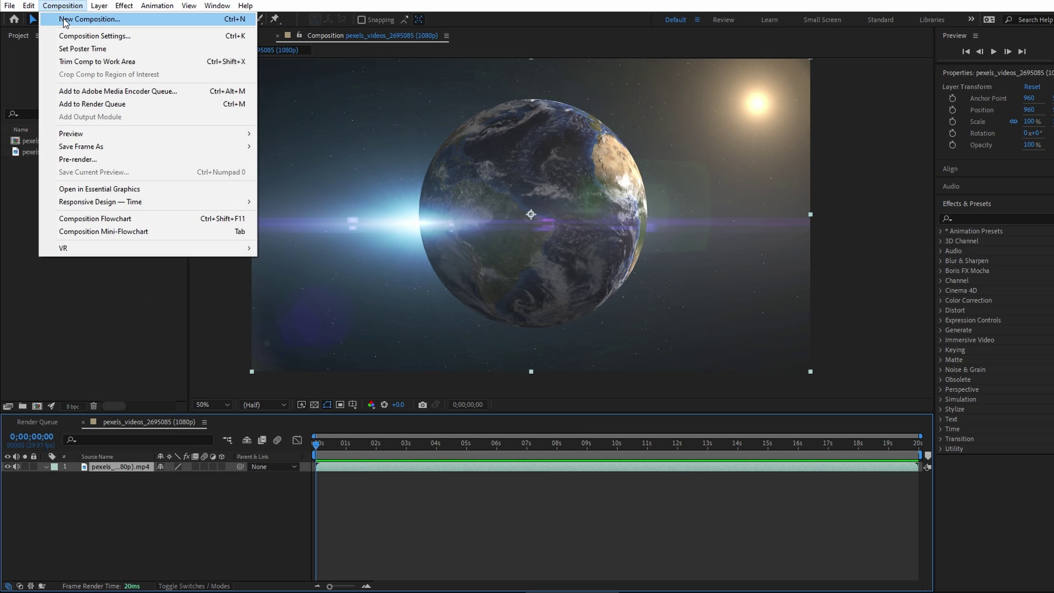
{"action": "left_click", "coordinate": [64, 17]}
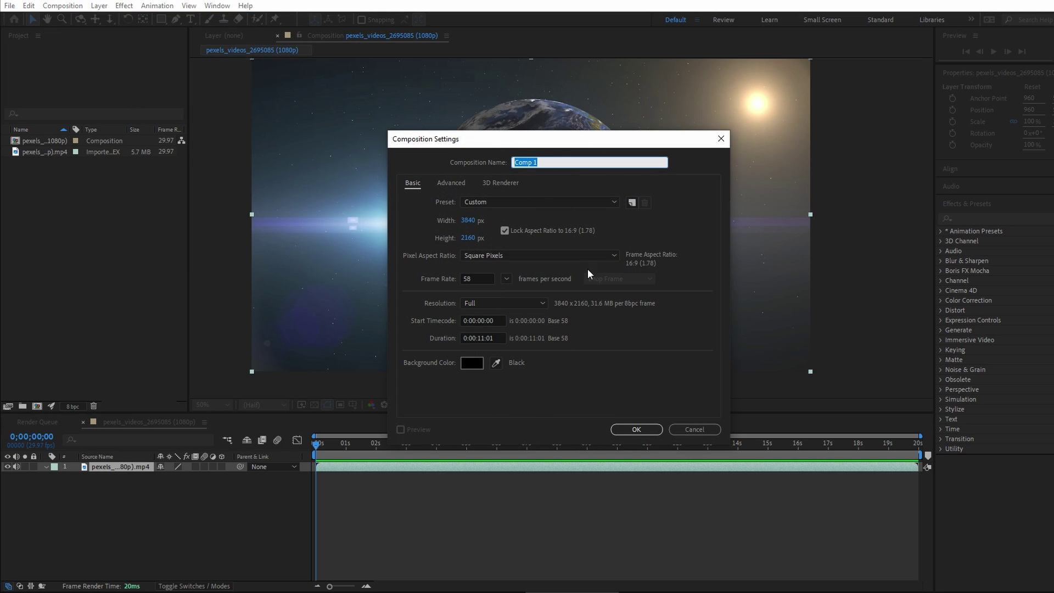
{"action": "left_click", "coordinate": [636, 429]}
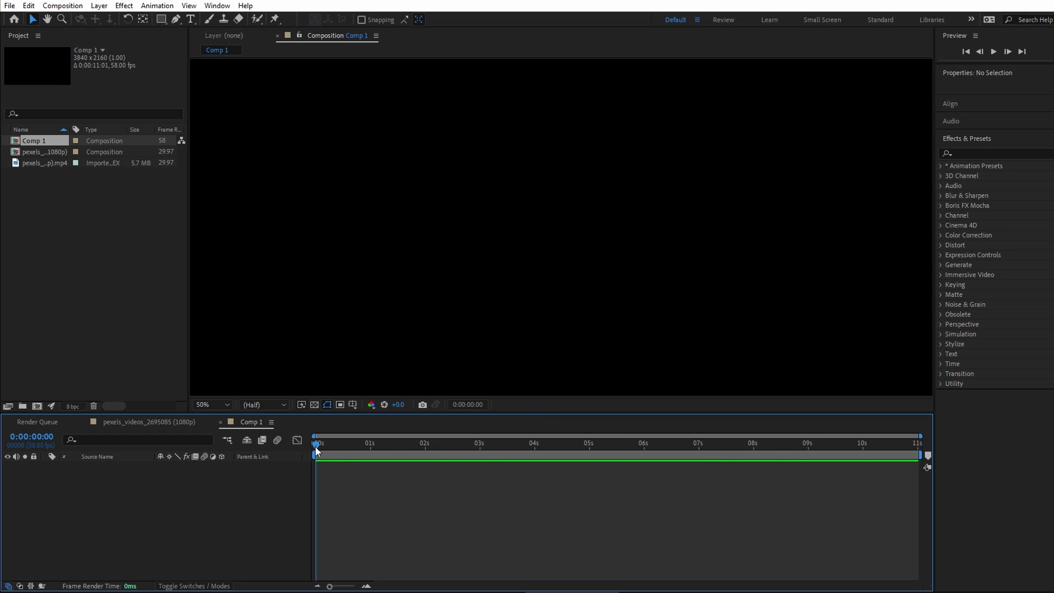
{"action": "left_click", "coordinate": [115, 424]}
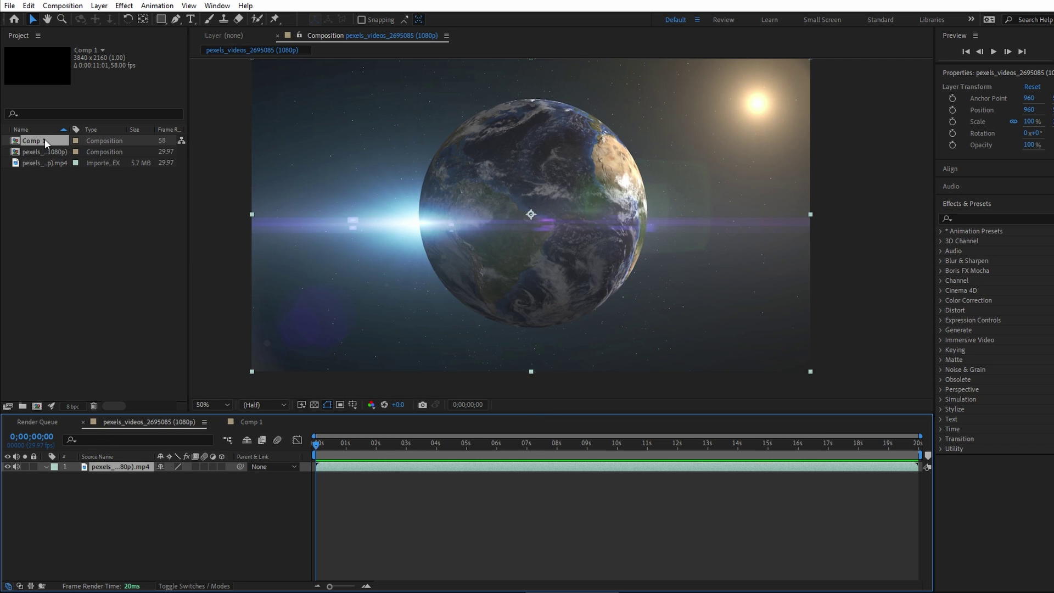
{"action": "left_click_drag", "start_coordinate": [45, 139], "coordinate": [88, 500]}
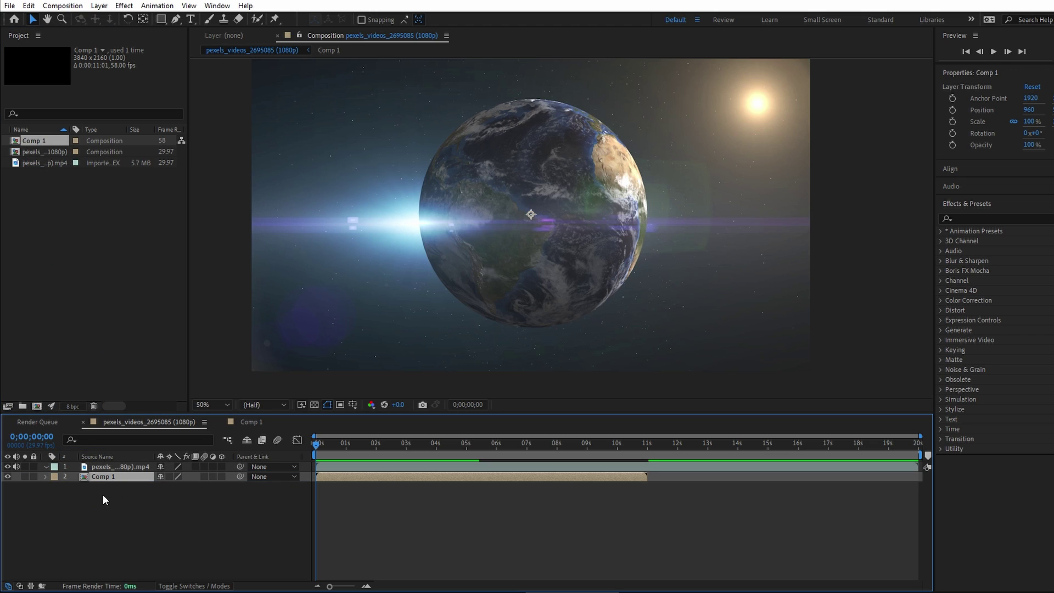
Step: Enable Time Remapping on the Comp 1 layer from its layer Time options
{"action": "right_click", "coordinate": [65, 475]}
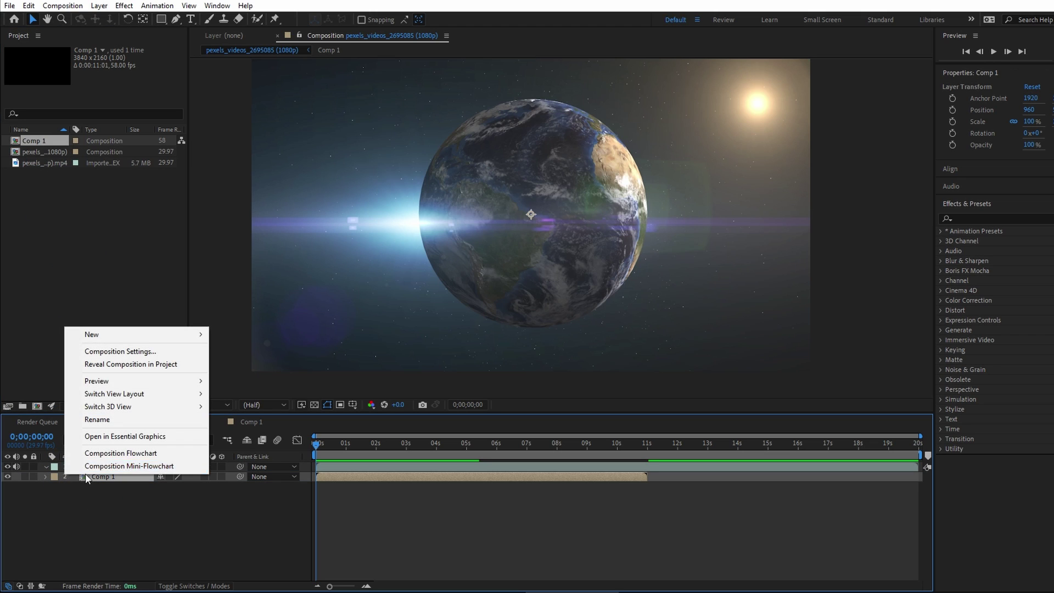
{"action": "right_click", "coordinate": [111, 479]}
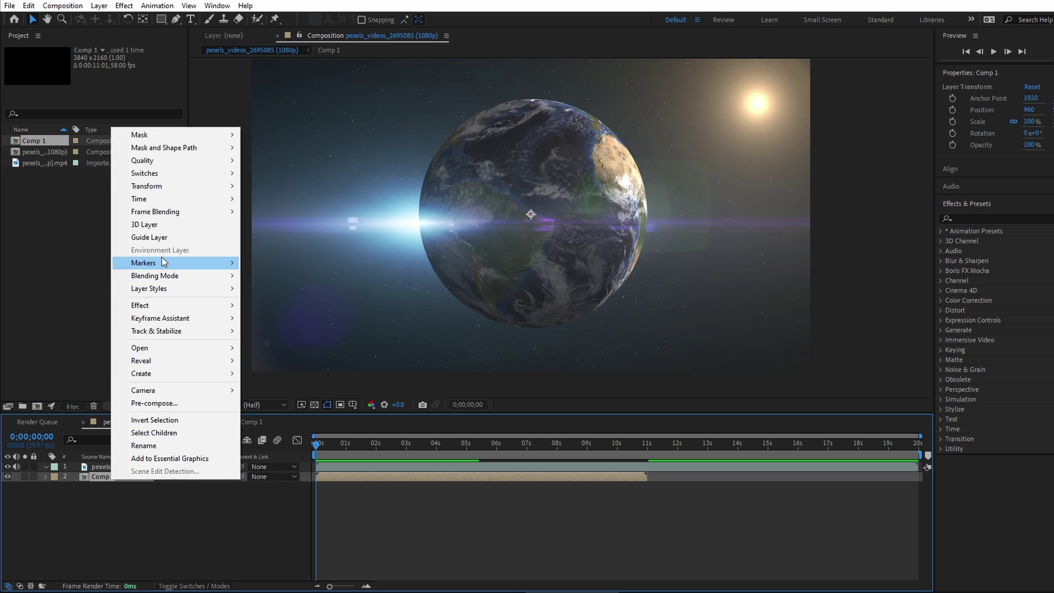
{"action": "mouse_move", "coordinate": [140, 198]}
{"action": "left_click", "coordinate": [263, 200]}
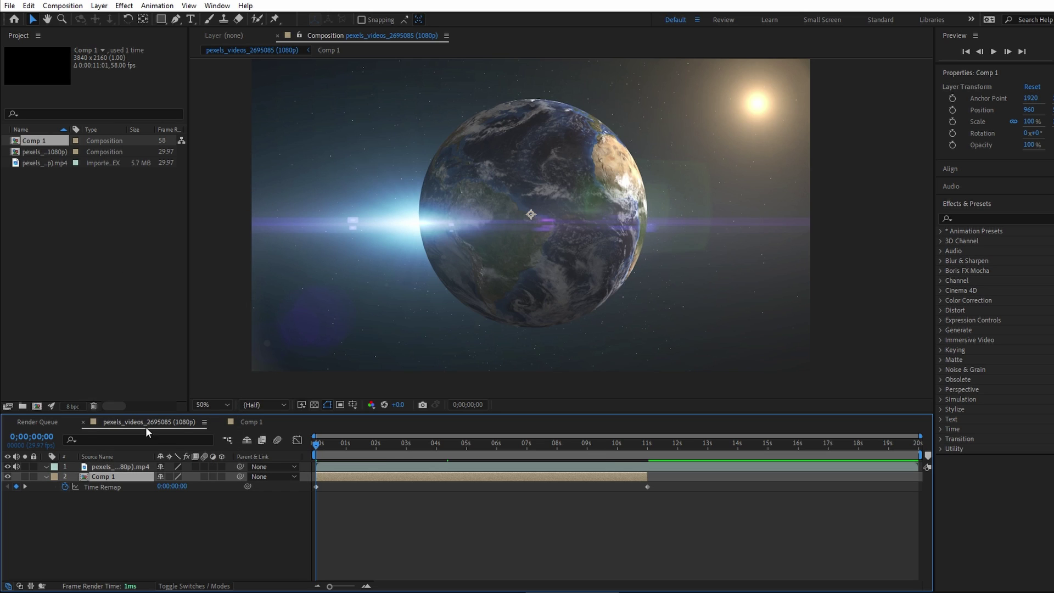
Step: Give Time Remap the loopOutDuration(type = "cycle", duration = 0) expression
{"action": "left_click", "coordinate": [66, 486], "text": "alt"}
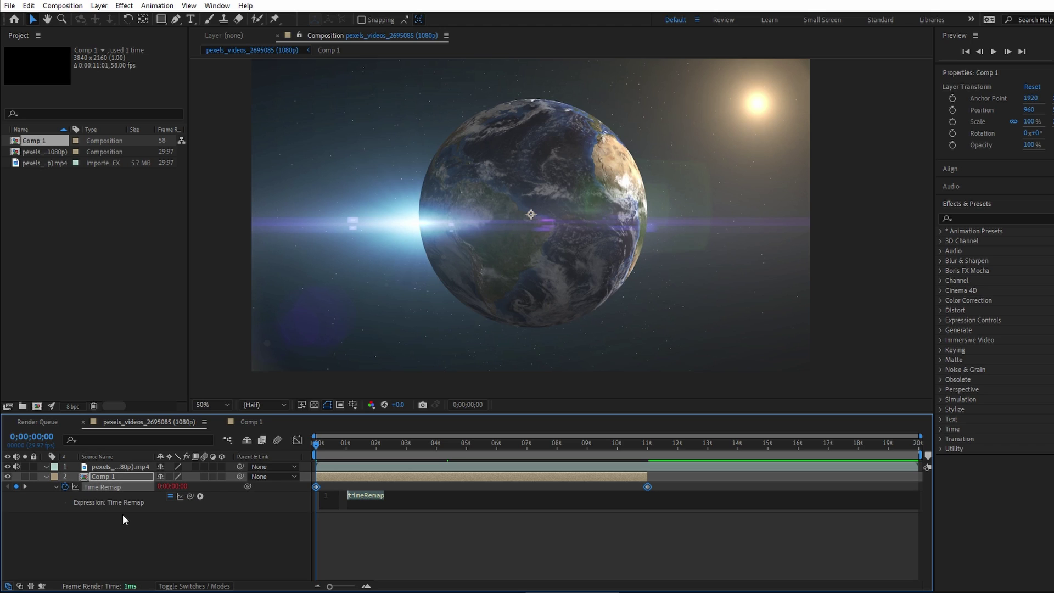
{"action": "left_click", "coordinate": [200, 497]}
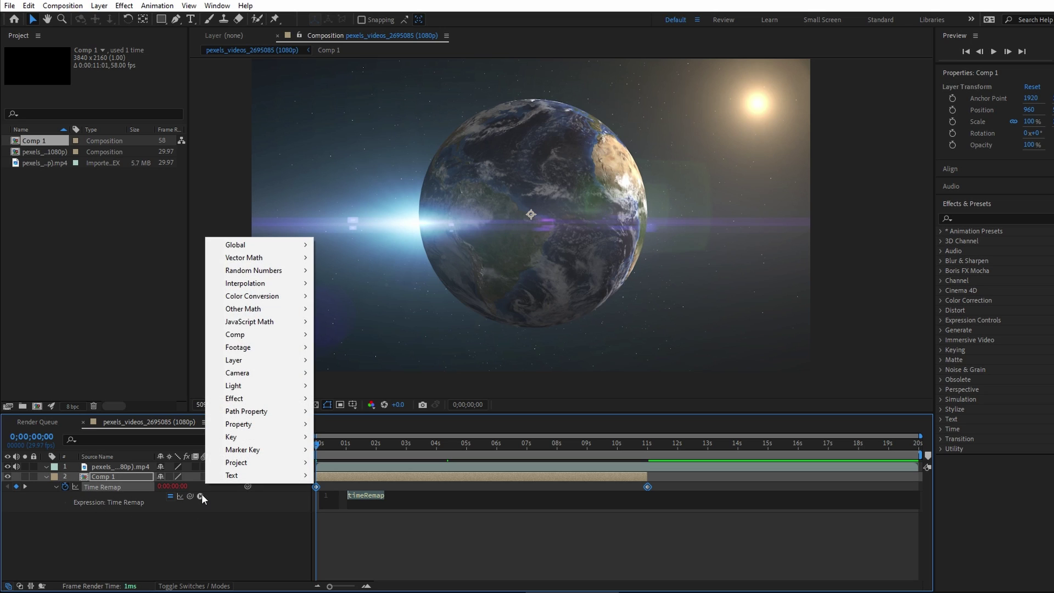
{"action": "mouse_move", "coordinate": [247, 424]}
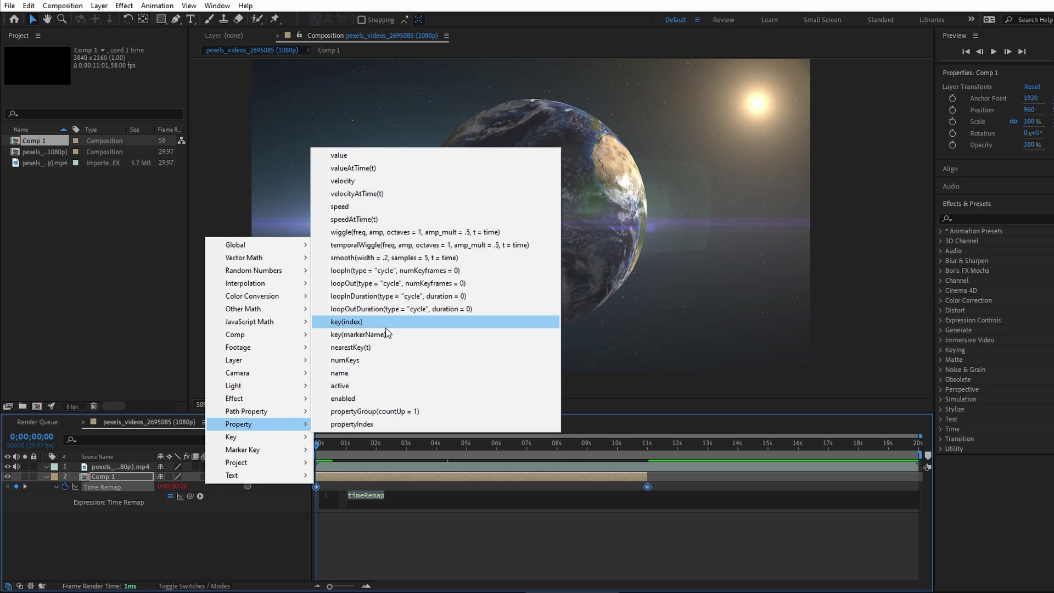
{"action": "left_click", "coordinate": [457, 310]}
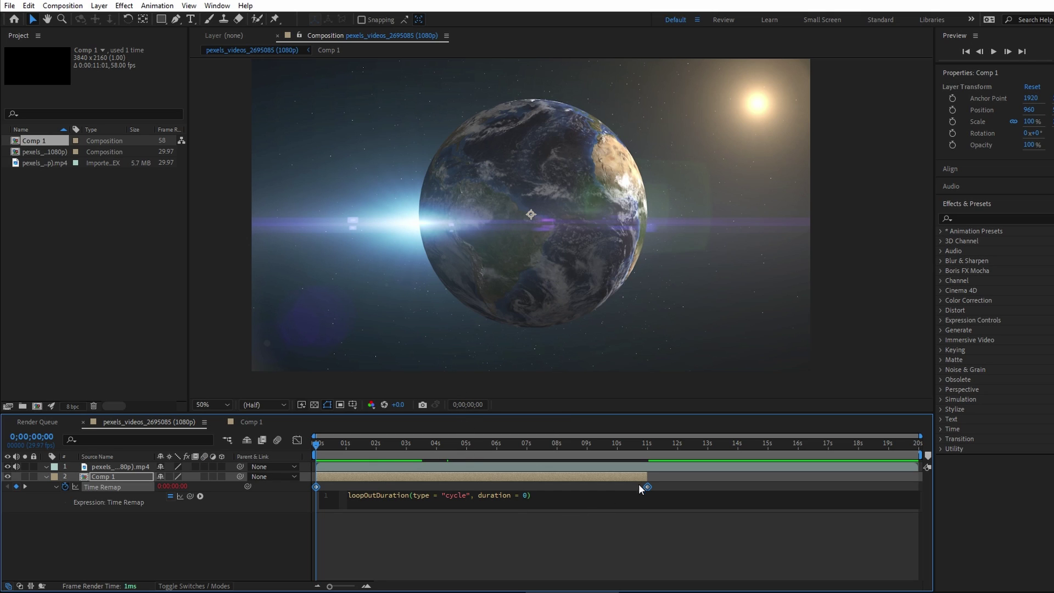
Step: Stretch Comp 1's layer to the composition end and preview the looping result
{"action": "left_click_drag", "start_coordinate": [648, 476], "coordinate": [934, 485]}
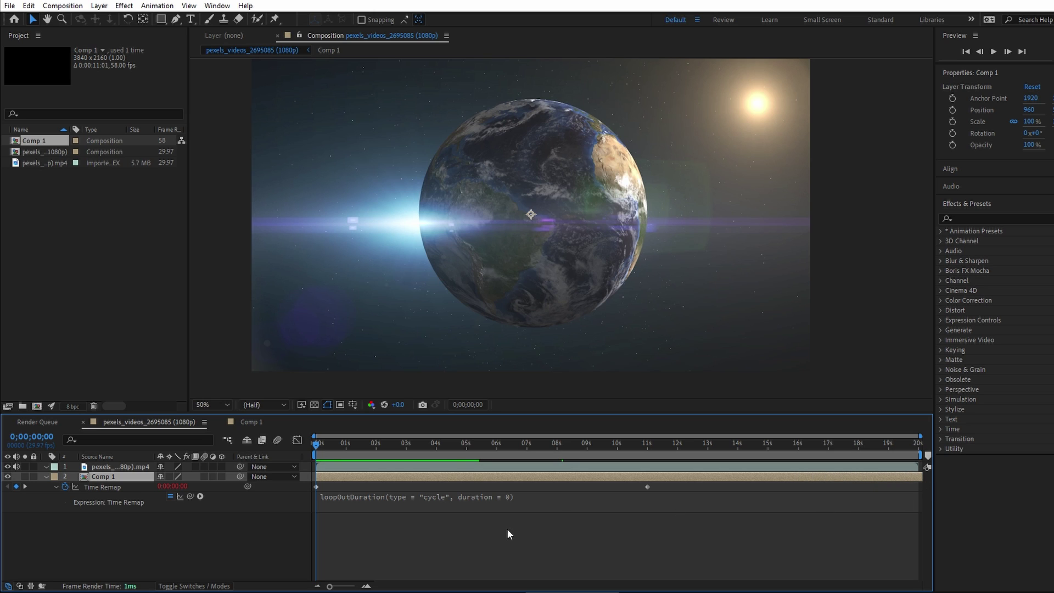
{"action": "key", "text": "space"}
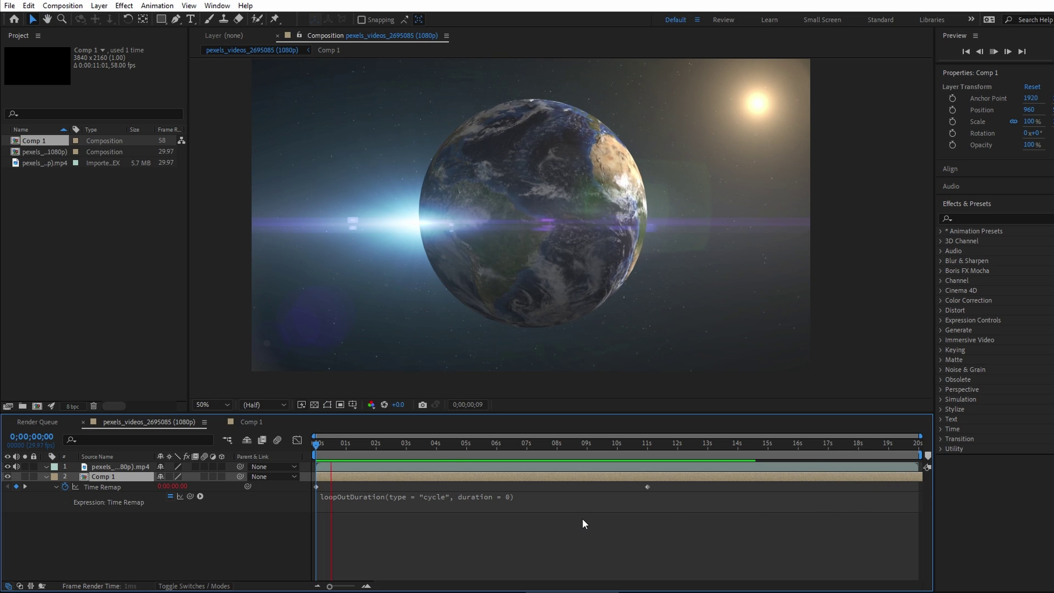